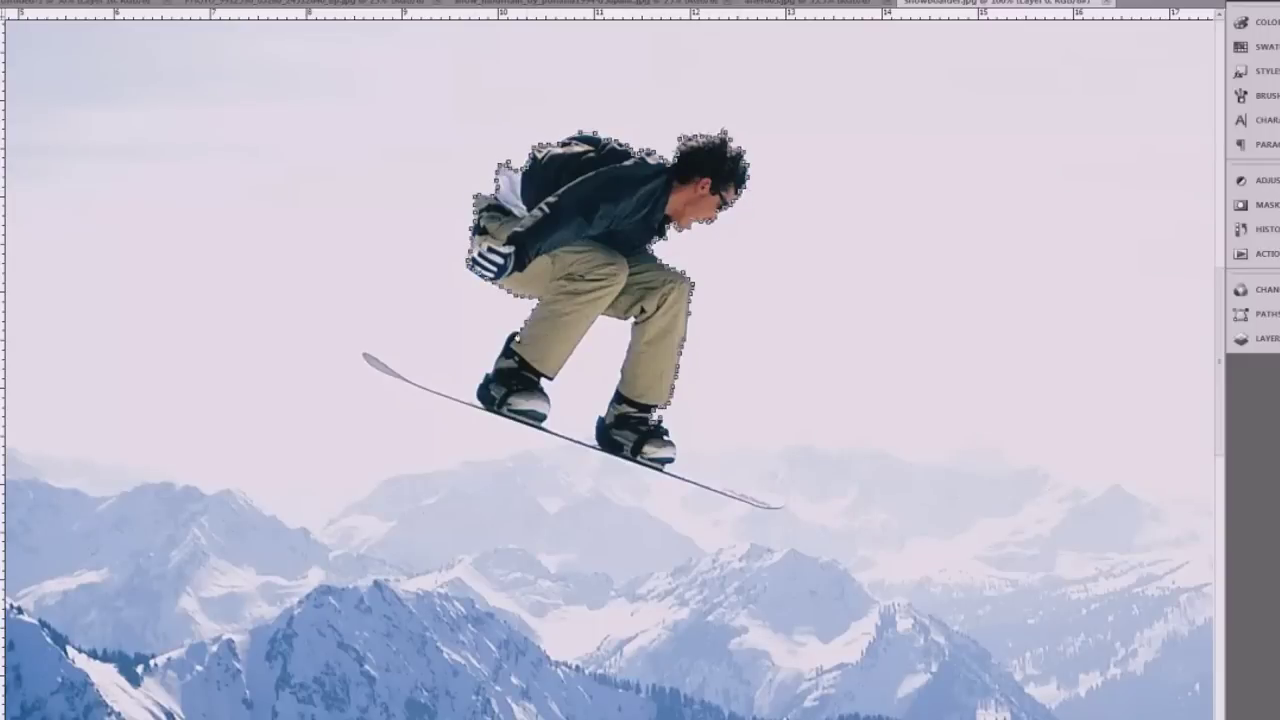
- Zoom in and add the snowy foreground's upper edge and steep right-hand slope to the selection
{"action": "key", "text": "ctrl+plus"}
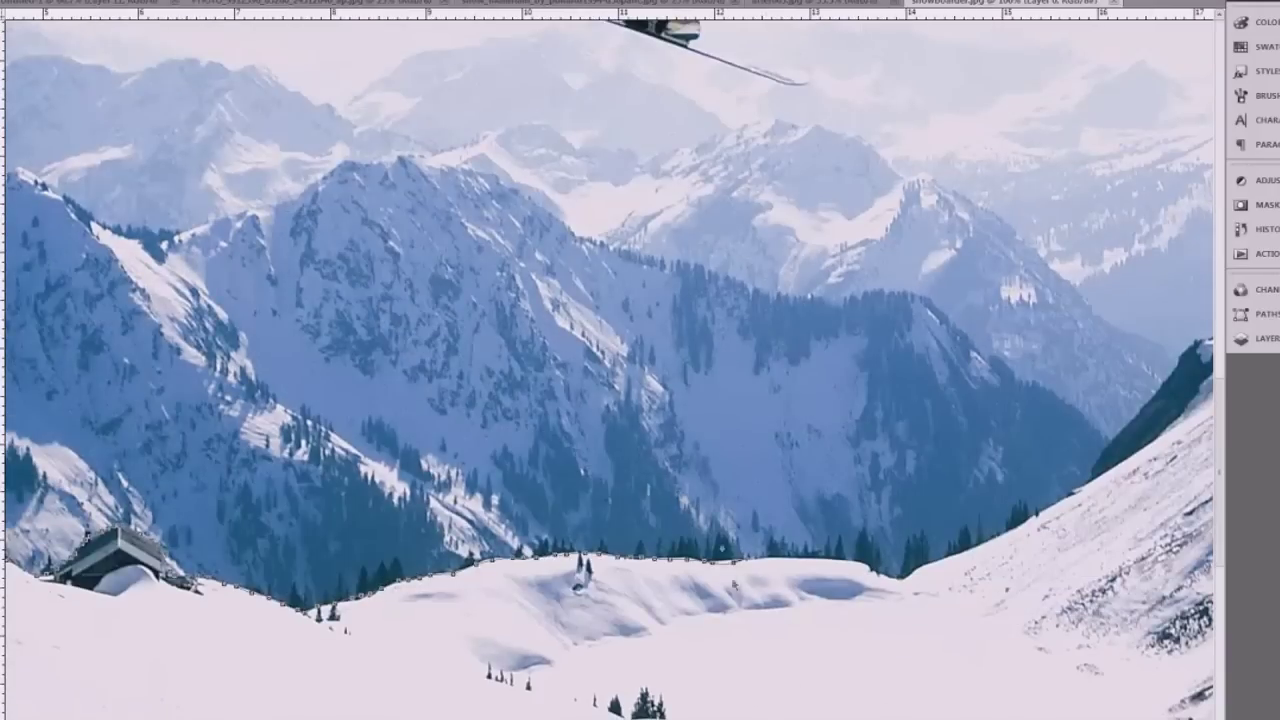
{"action": "left_click_drag", "start_coordinate": [1073, 498], "coordinate": [733, 528]}
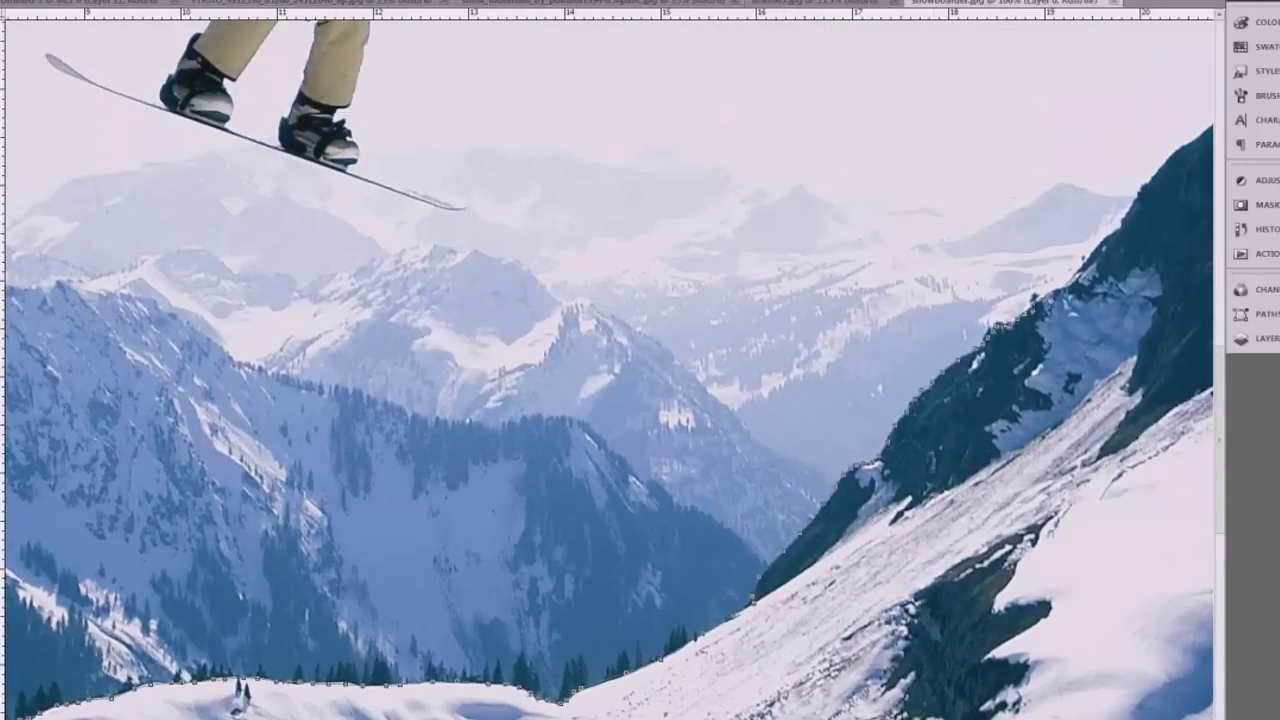